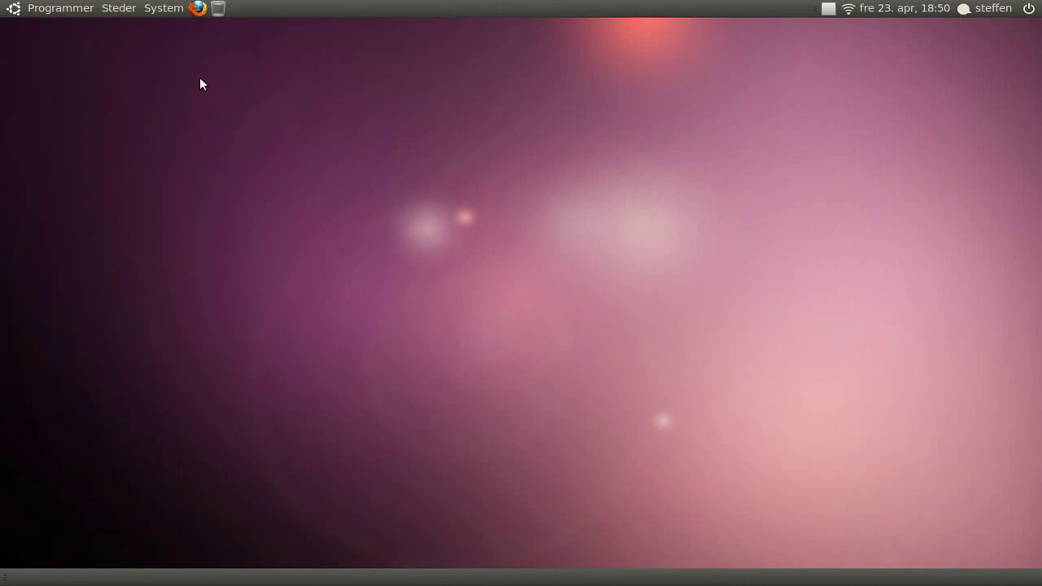
# - Open the Home folder, then open Appearance Preferences from the desktop menu to its themes
pyautogui.click(119, 9)
pyautogui.click(134, 30)
pyautogui.rightClick(432, 131)
pyautogui.click(492, 265)
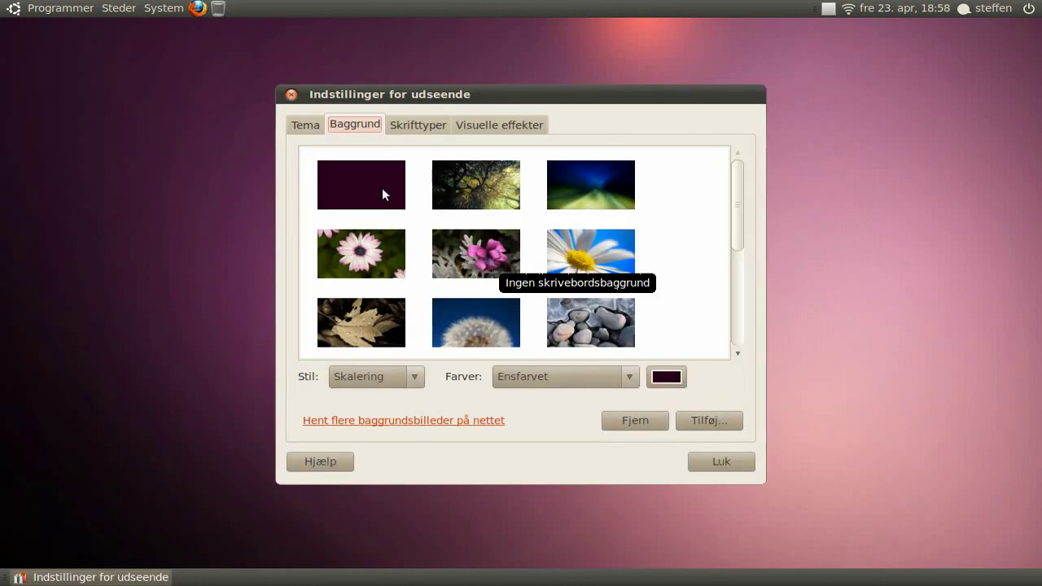
pyautogui.click(309, 128)
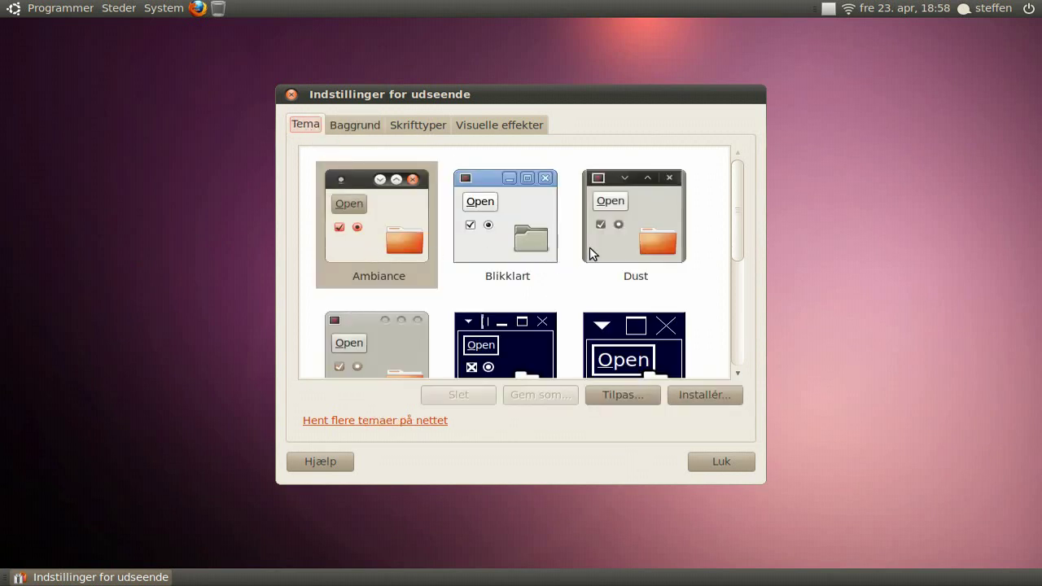
# - Try the Blikklart and Ambiance themes, then apply the Radiance theme
pyautogui.click(519, 241)
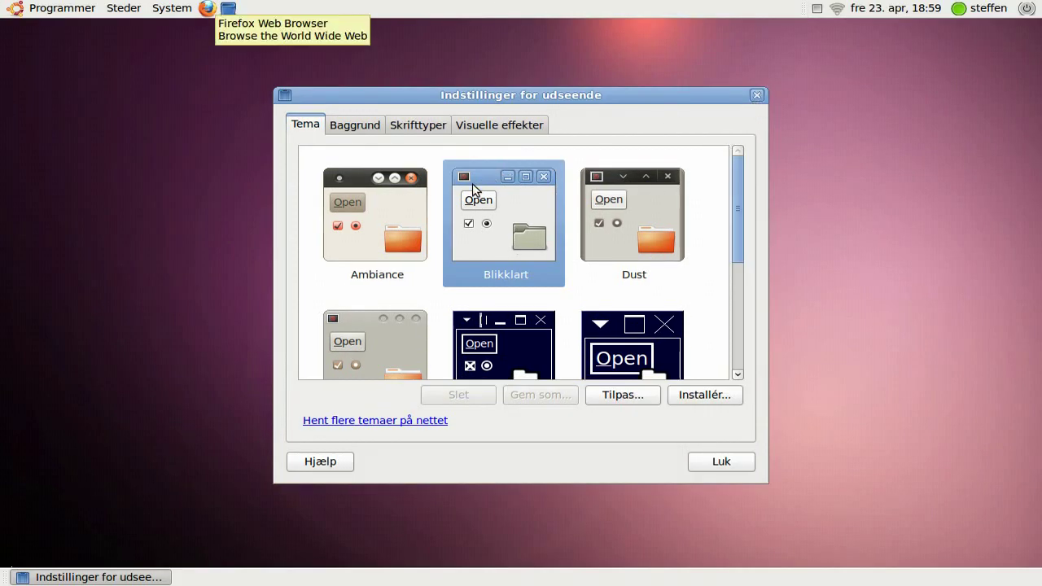
pyautogui.click(409, 209)
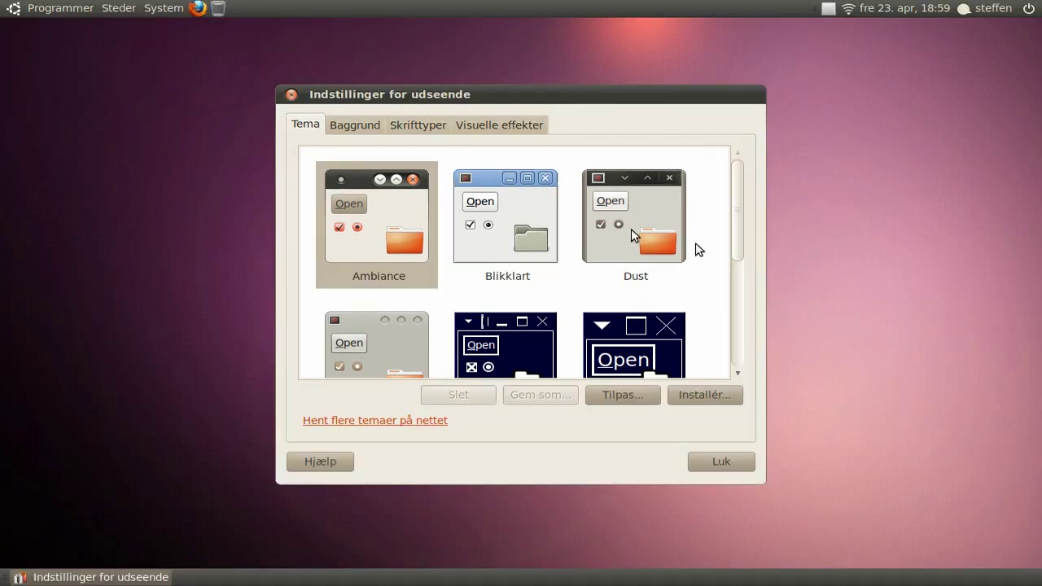
pyautogui.moveTo(732, 237); pyautogui.dragTo(656, 340)
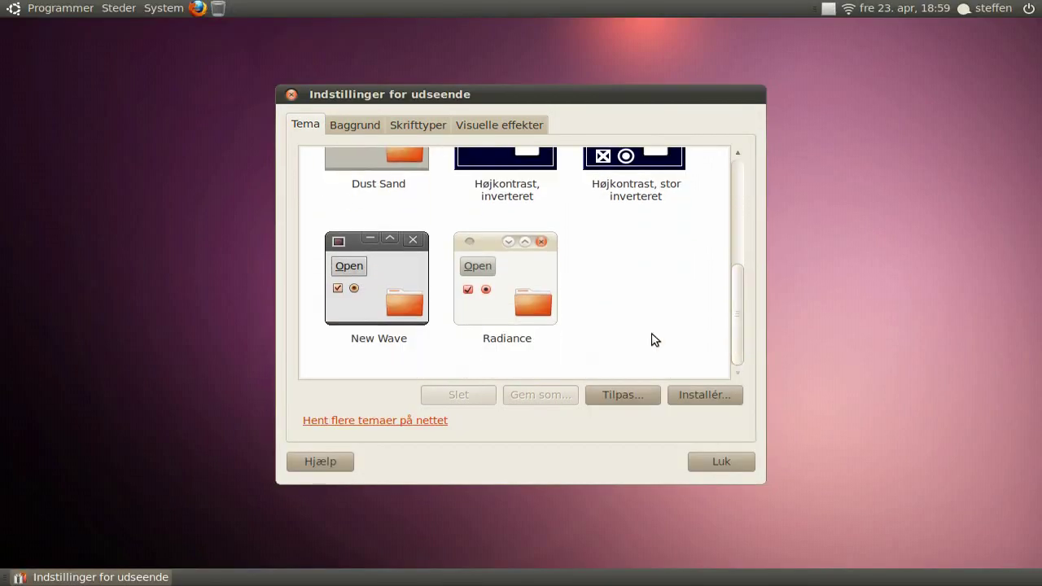
pyautogui.click(499, 311)
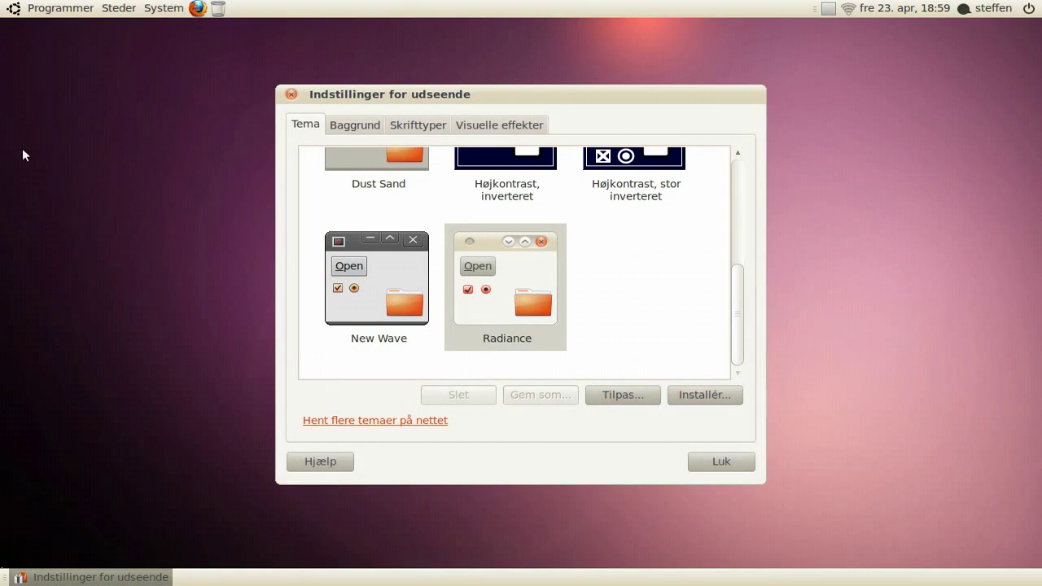
# - Open the Places menu briefly and dismiss it again
pyautogui.click(69, 10)
pyautogui.moveTo(110, 11)
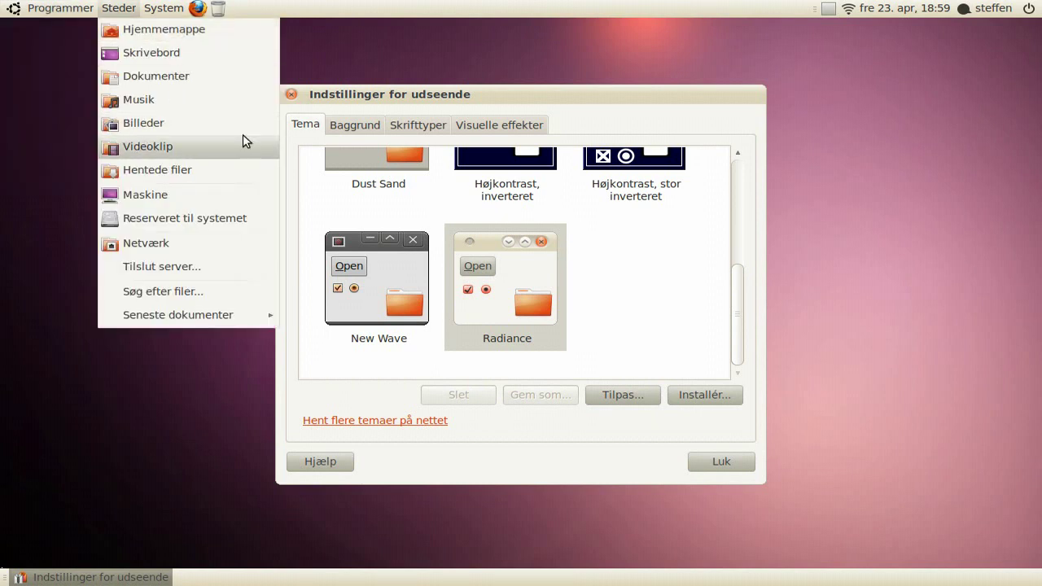
pyautogui.click(106, 454)
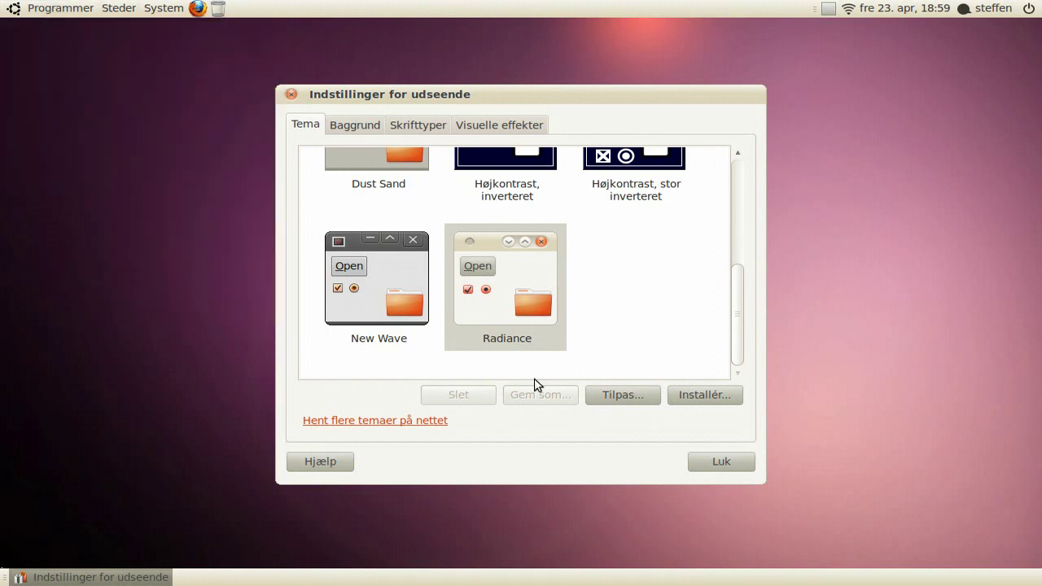
# - Widen the Baggrund wallpaper list, try the blue pier photo, then settle on the red-and-orange bokeh image
pyautogui.click(360, 129)
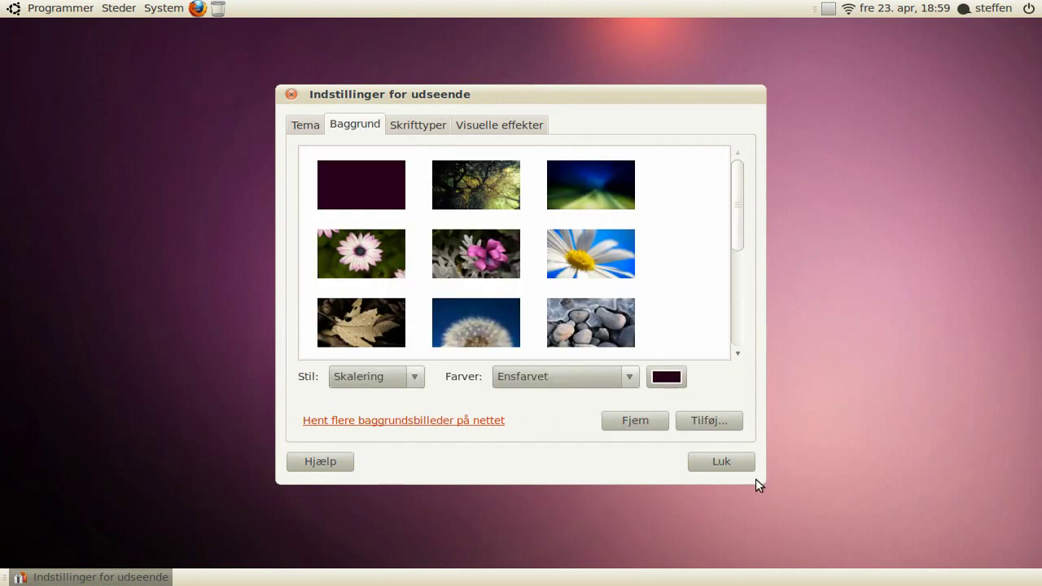
pyautogui.moveTo(763, 479); pyautogui.dragTo(926, 470)
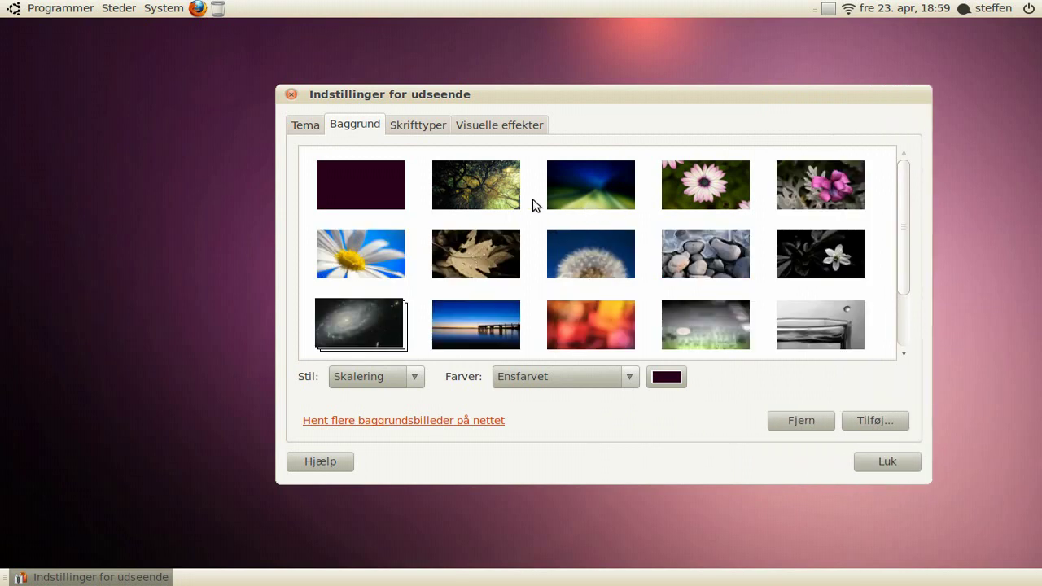
pyautogui.click(467, 320)
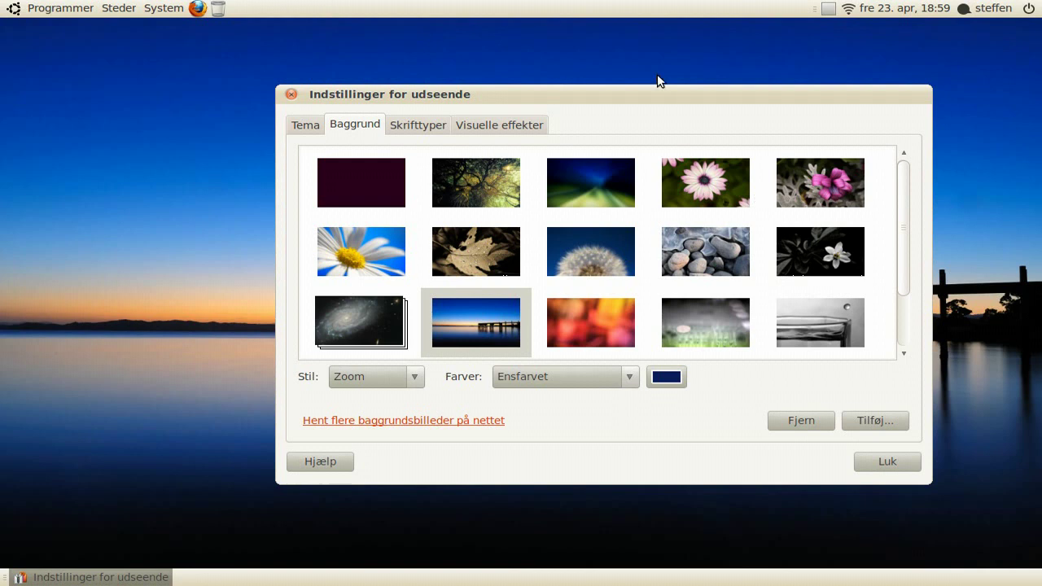
pyautogui.moveTo(608, 95); pyautogui.dragTo(581, 81)
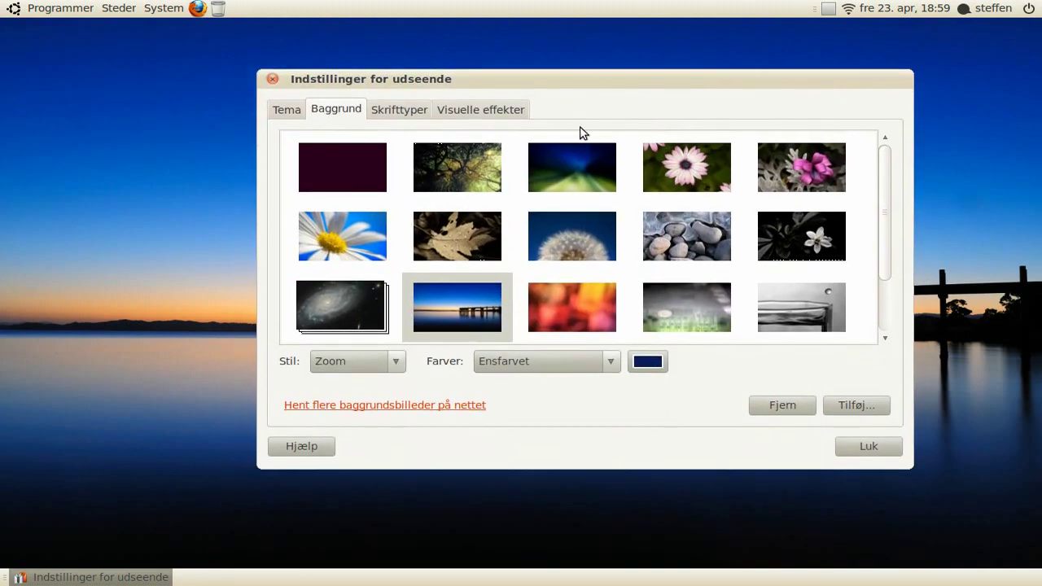
pyautogui.click(557, 300)
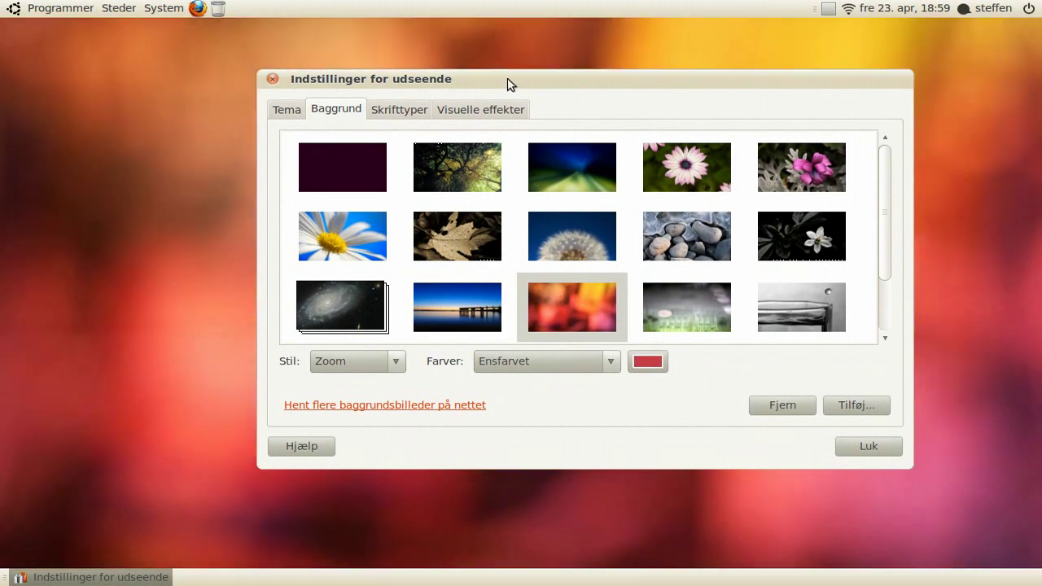
pyautogui.moveTo(504, 85); pyautogui.dragTo(440, 406)
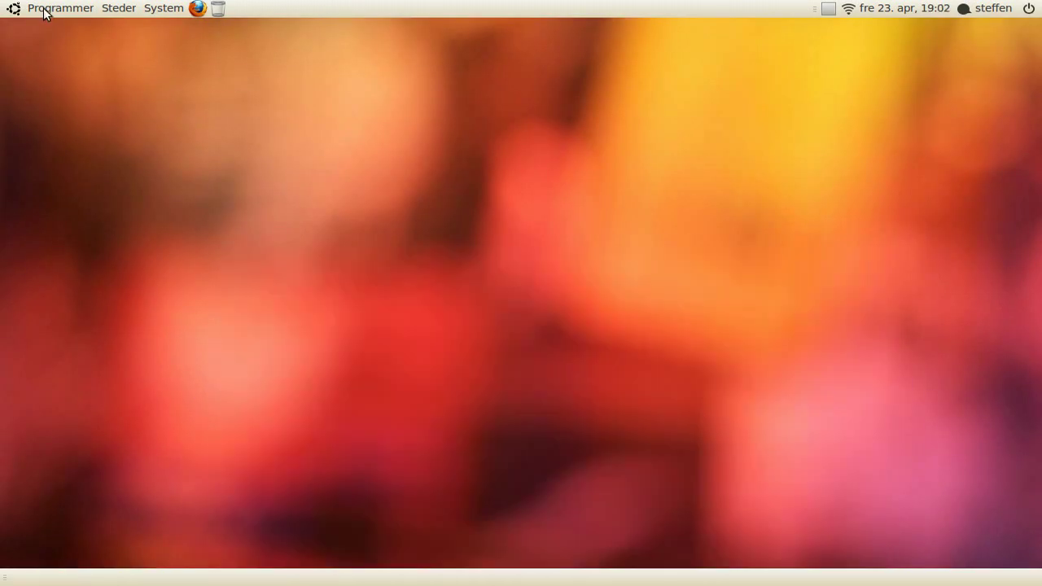
# - Launch Ubuntu Software Center from the Applications menu
pyautogui.click(44, 9)
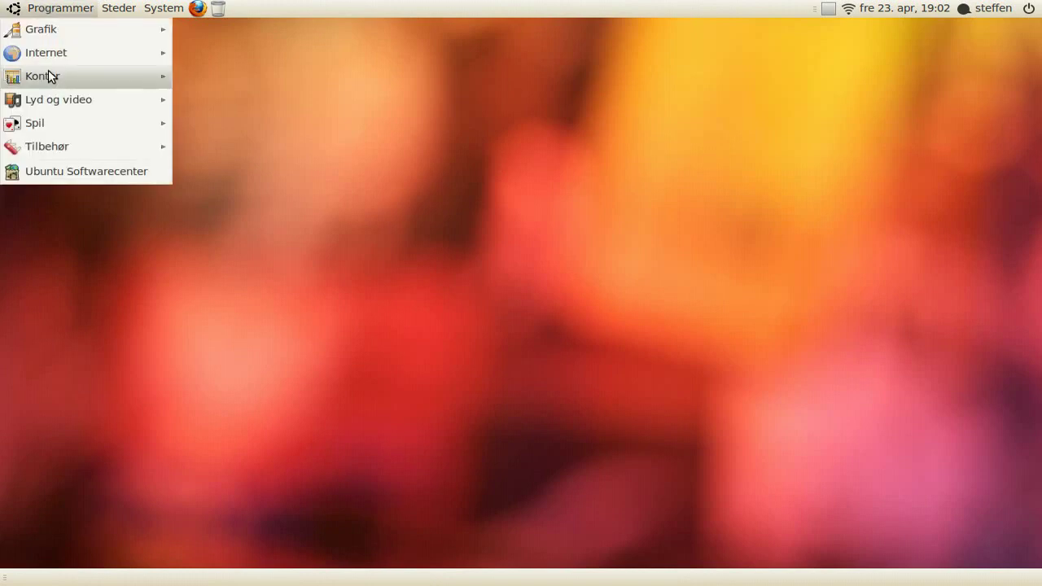
pyautogui.click(66, 171)
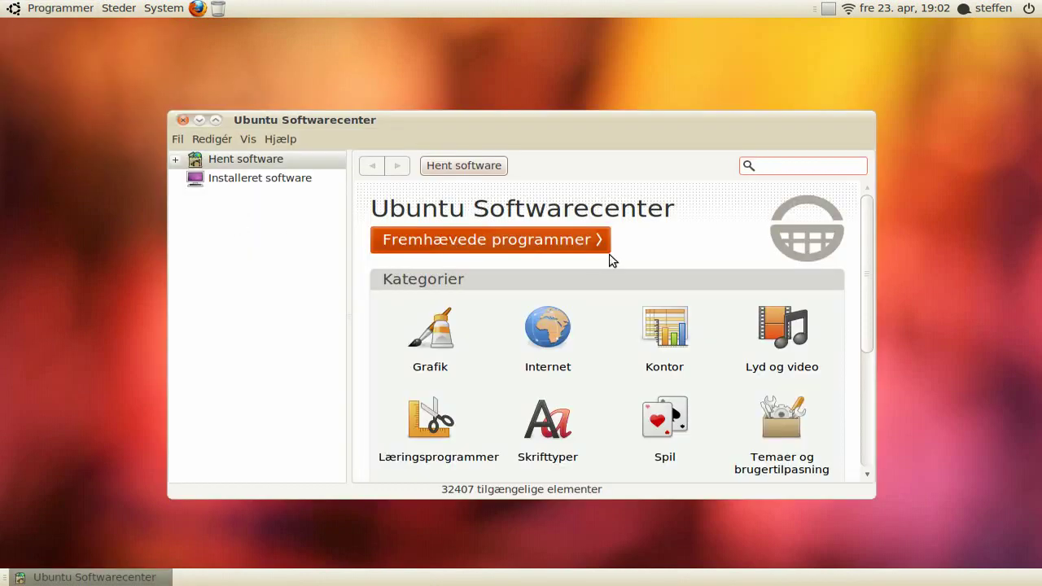
pyautogui.moveTo(871, 277)
pyautogui.mouseDown()
pyautogui.moveTo(865, 379)
pyautogui.moveTo(868, 258)
pyautogui.mouseUp()
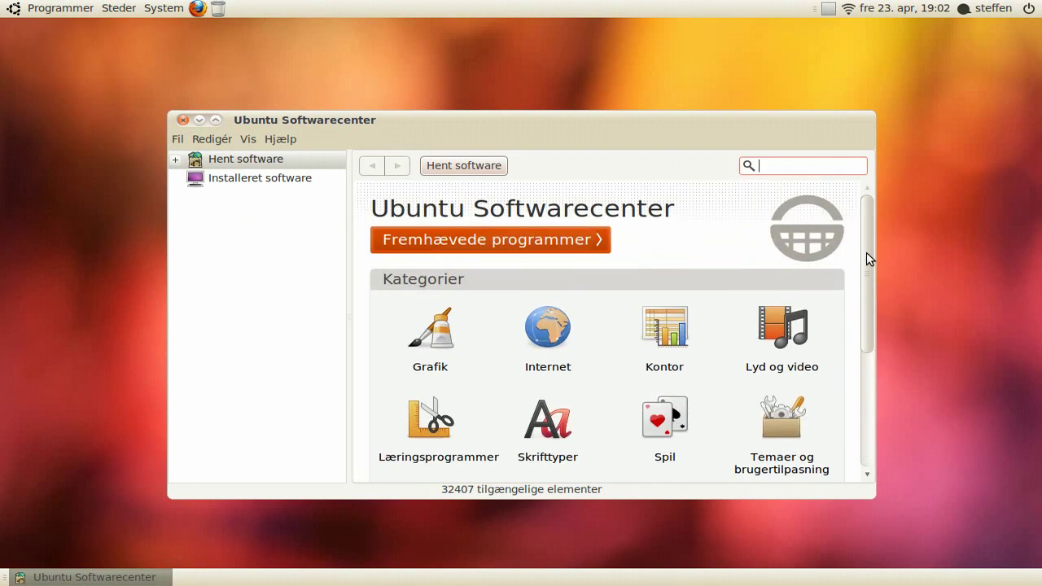
# - Search 'openshot', view OpenShot Video Editor's details, then return to the Hent software home page
pyautogui.click(814, 177)
pyautogui.write('openshot')
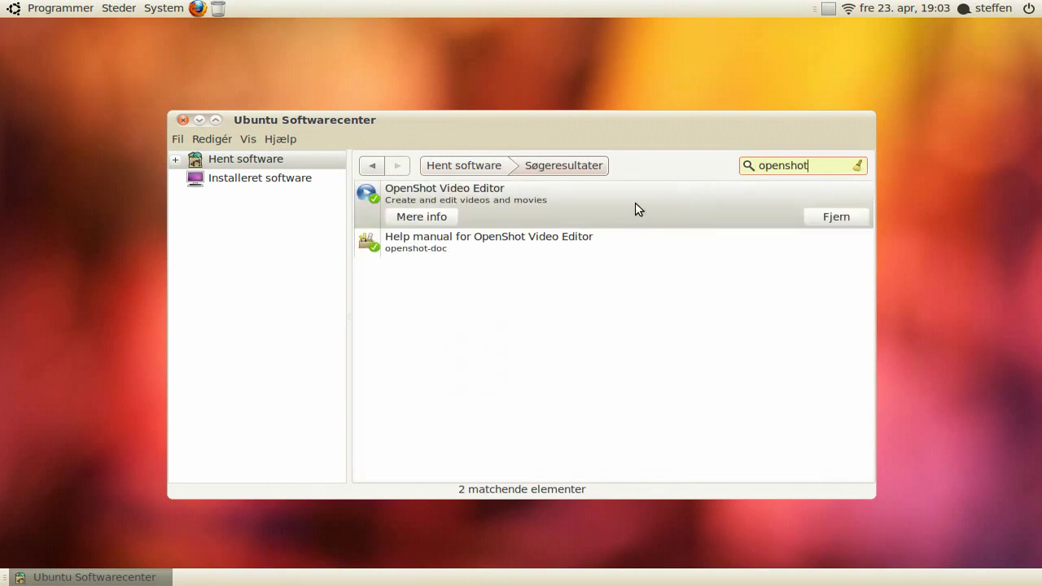
pyautogui.doubleClick(637, 209)
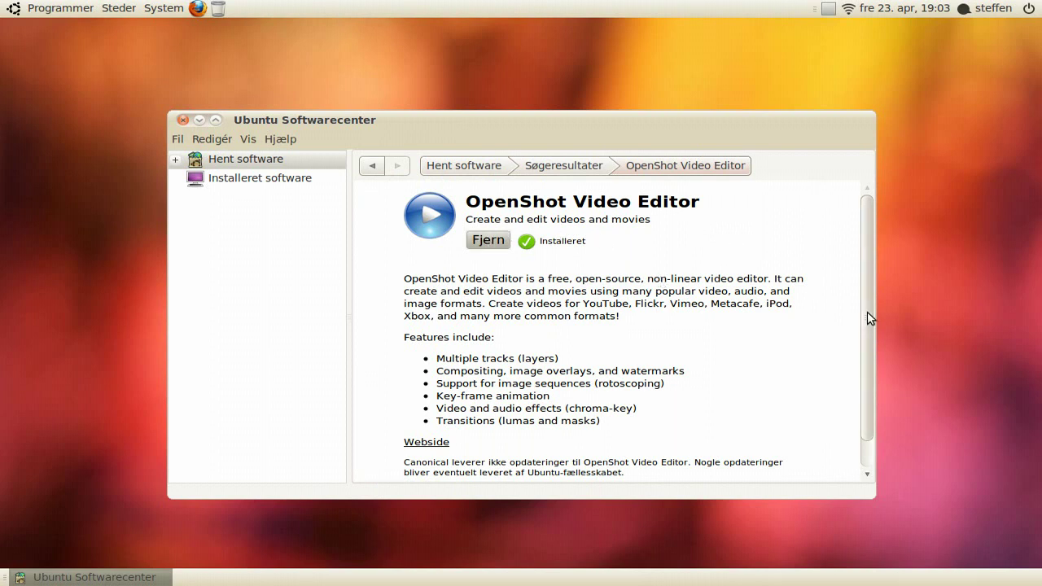
pyautogui.scroll(-1, 868, 346)
pyautogui.scroll(1, 868, 342)
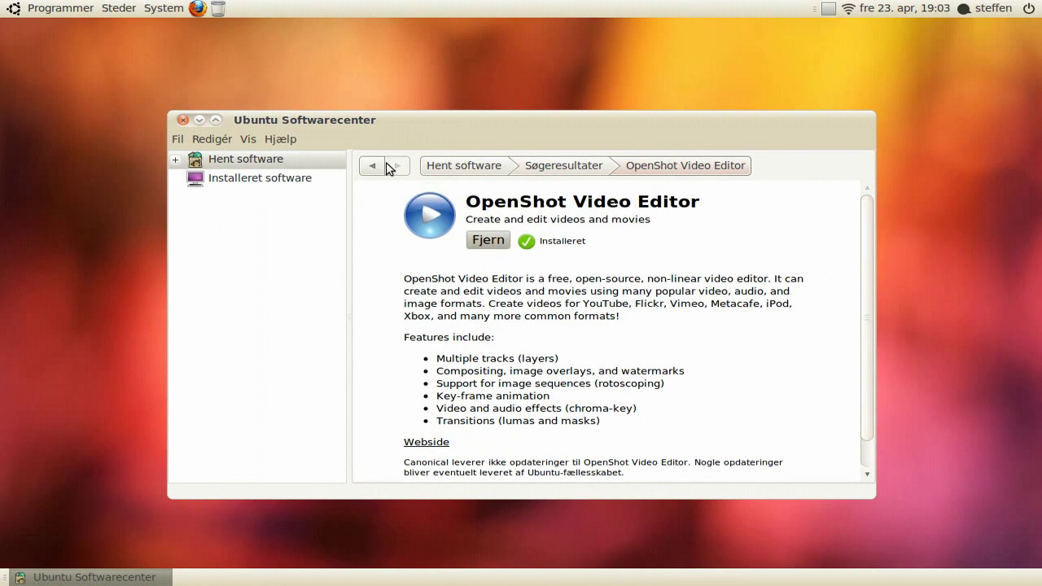
pyautogui.click(443, 165)
# - Search 'recordmy' and view gtk-recordMyDesktop's details with its screenshot enlarged
pyautogui.click(770, 167)
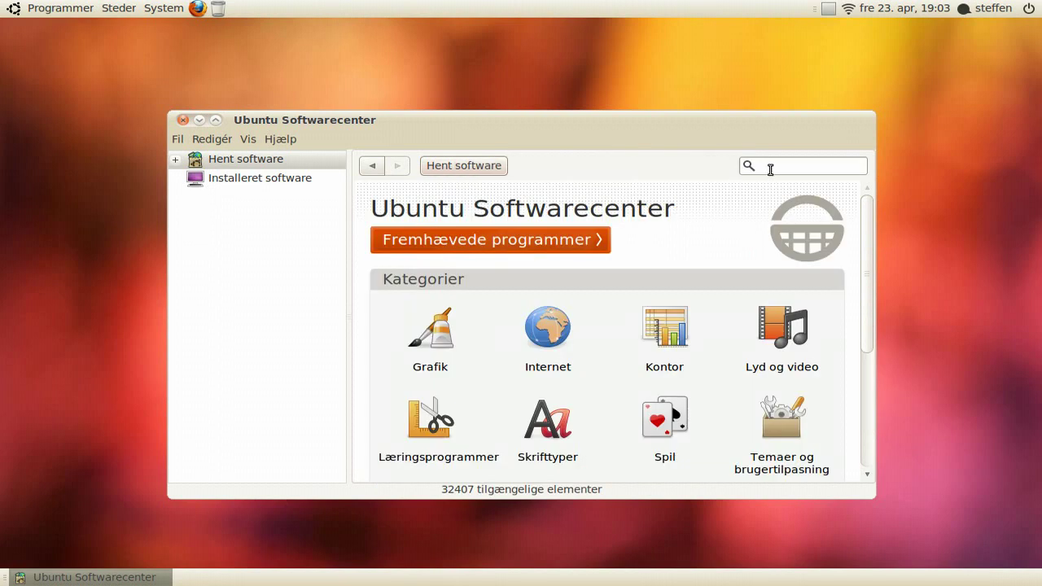
pyautogui.write('rec')
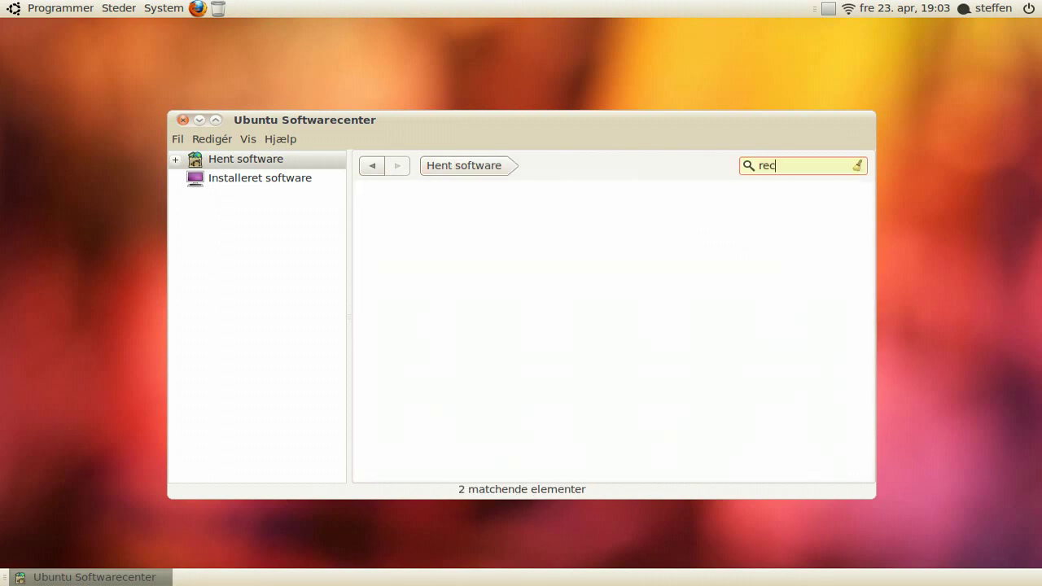
pyautogui.write('ordmy')
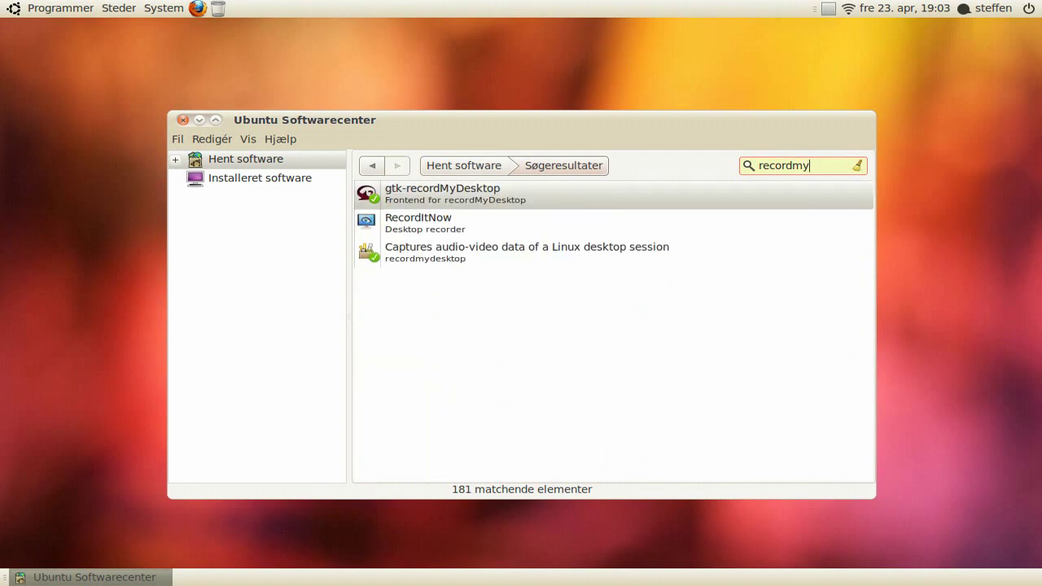
pyautogui.doubleClick(669, 201)
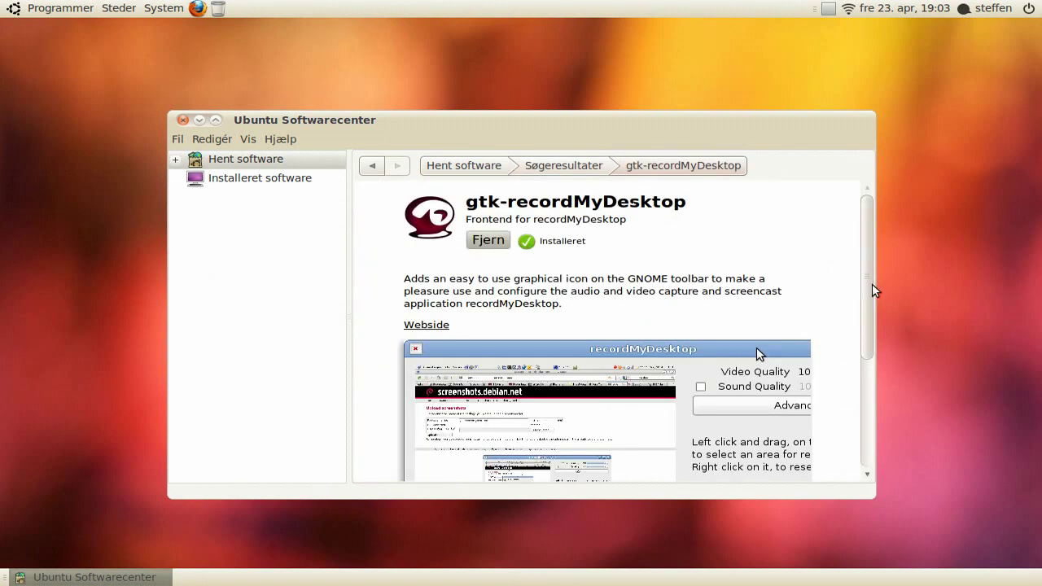
pyautogui.scroll(-4, 869, 320)
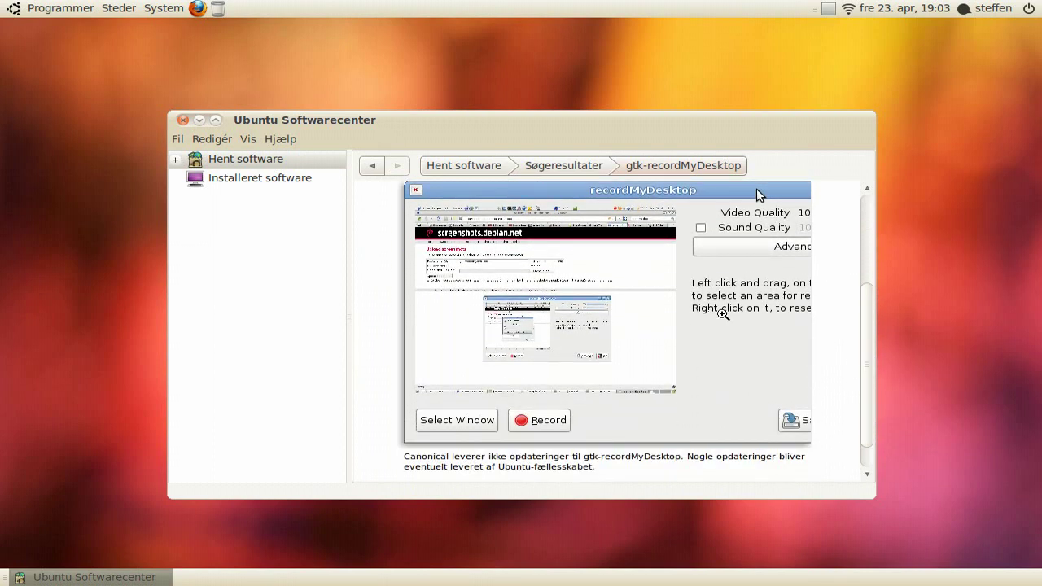
pyautogui.click(659, 303)
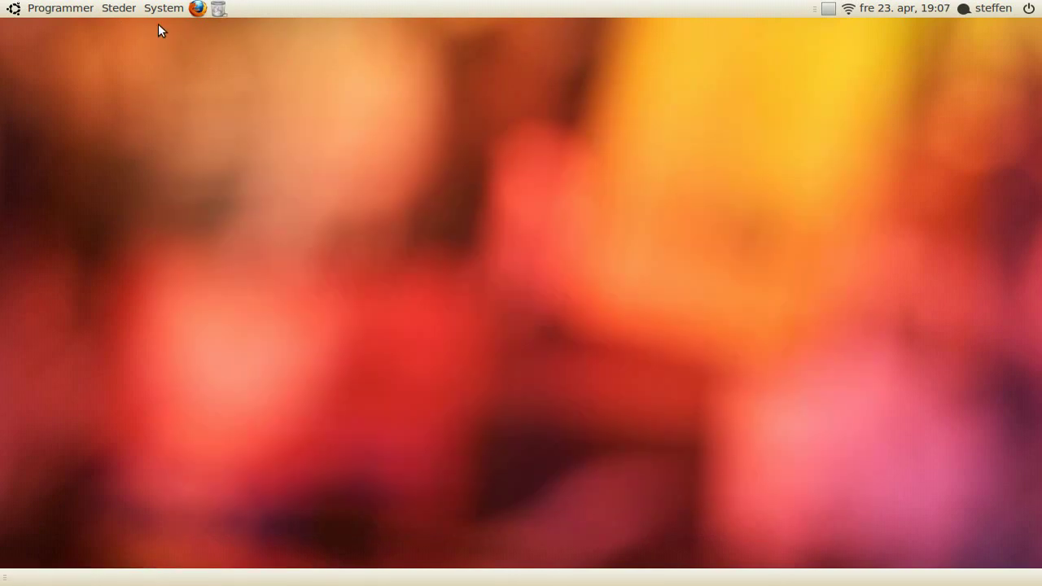
pyautogui.click(162, 9)
pyautogui.moveTo(176, 27)
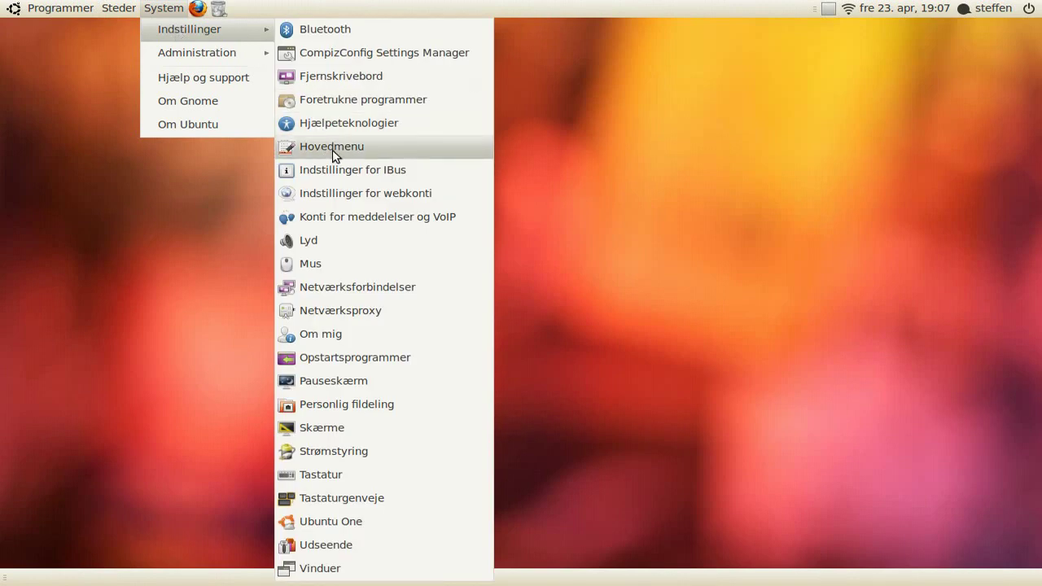
pyautogui.click(355, 218)
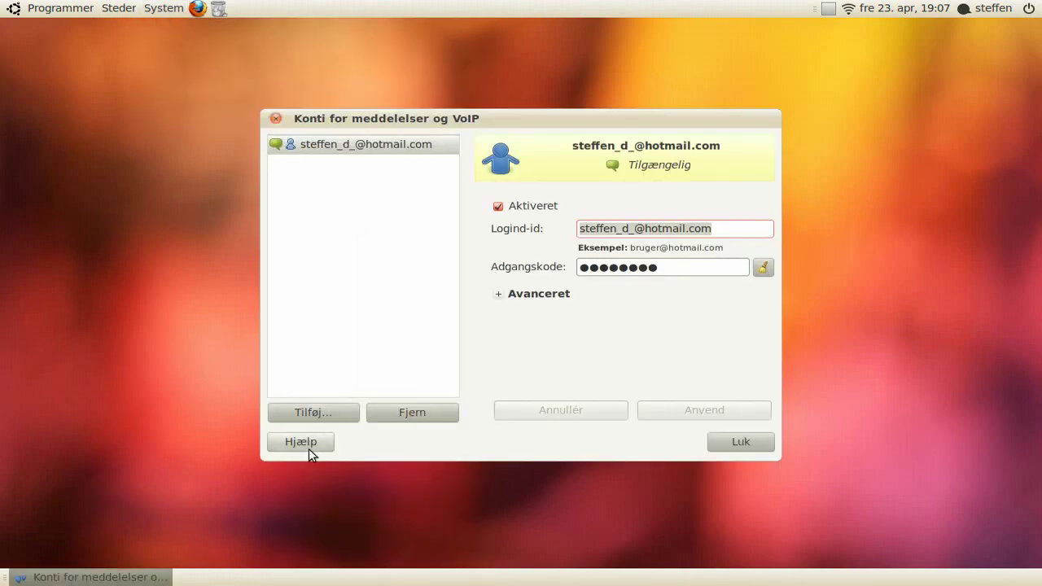
pyautogui.click(319, 416)
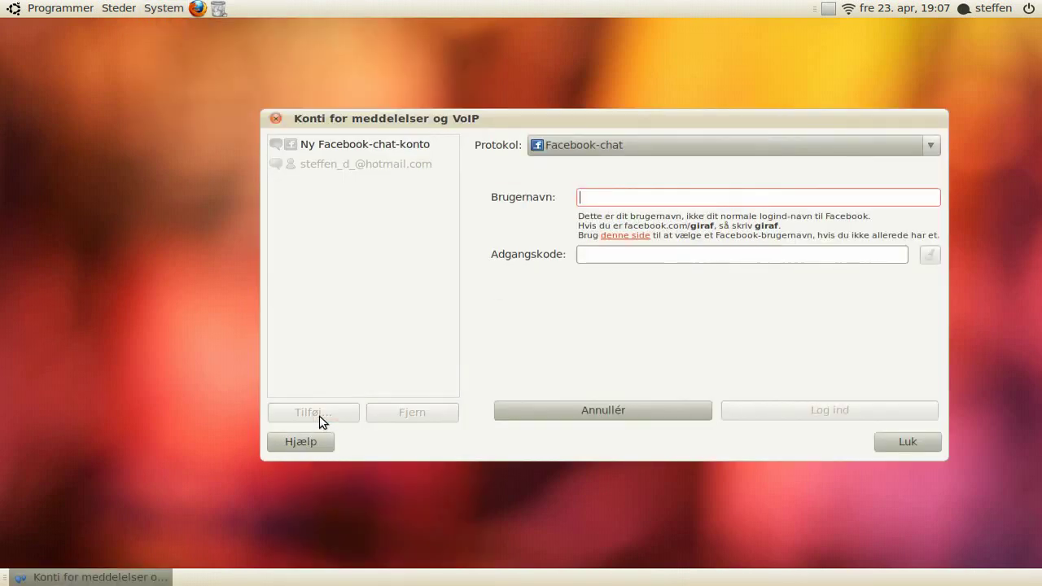
pyautogui.click(602, 146)
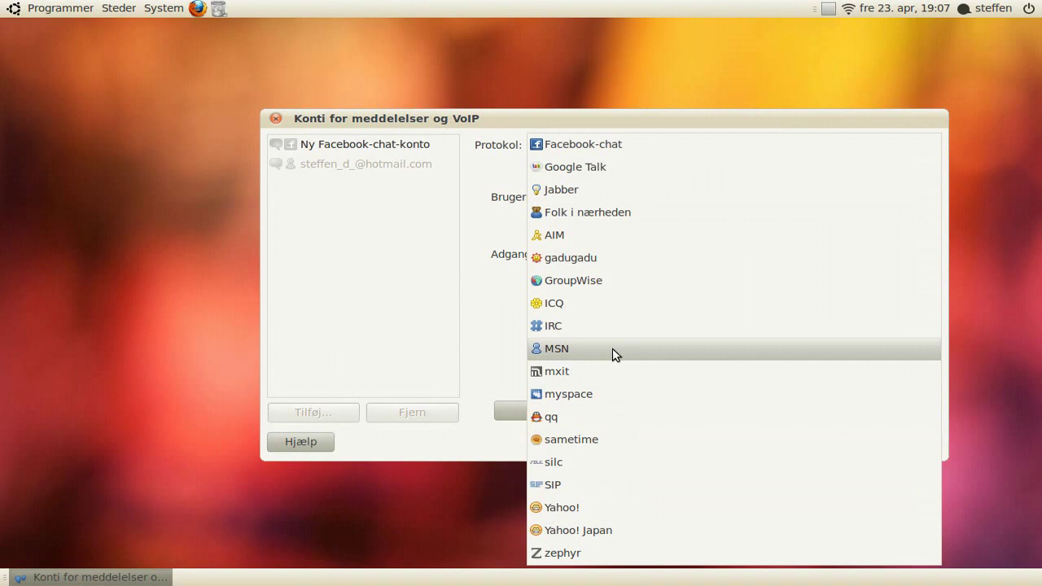
pyautogui.click(596, 148)
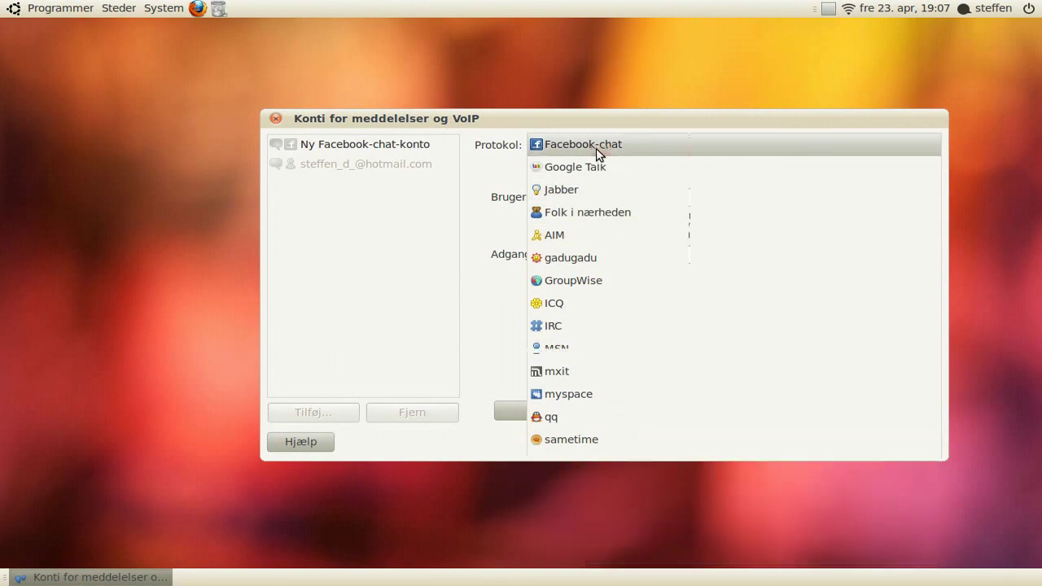
pyautogui.click(595, 197)
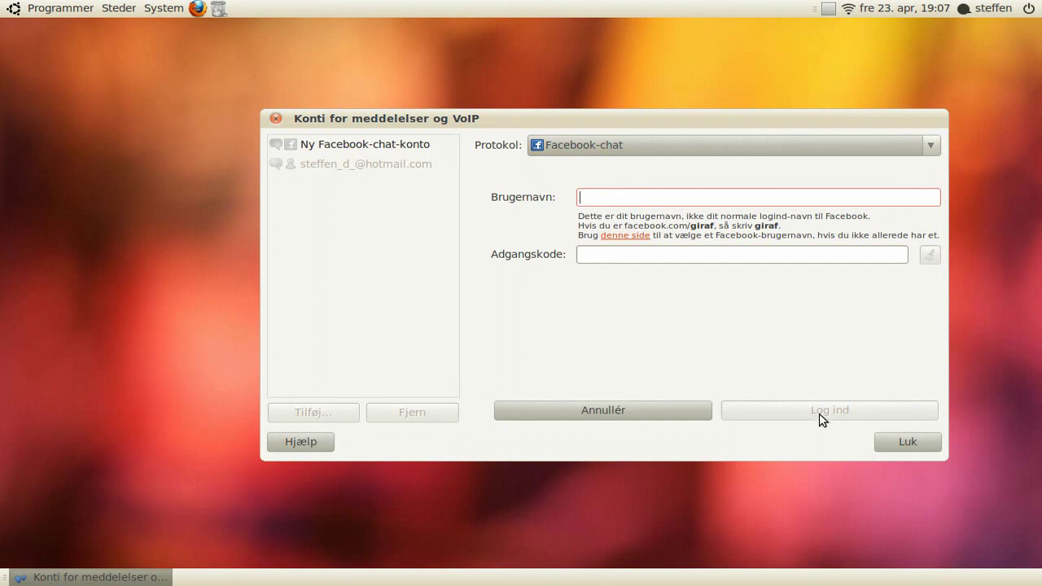
pyautogui.click(900, 450)
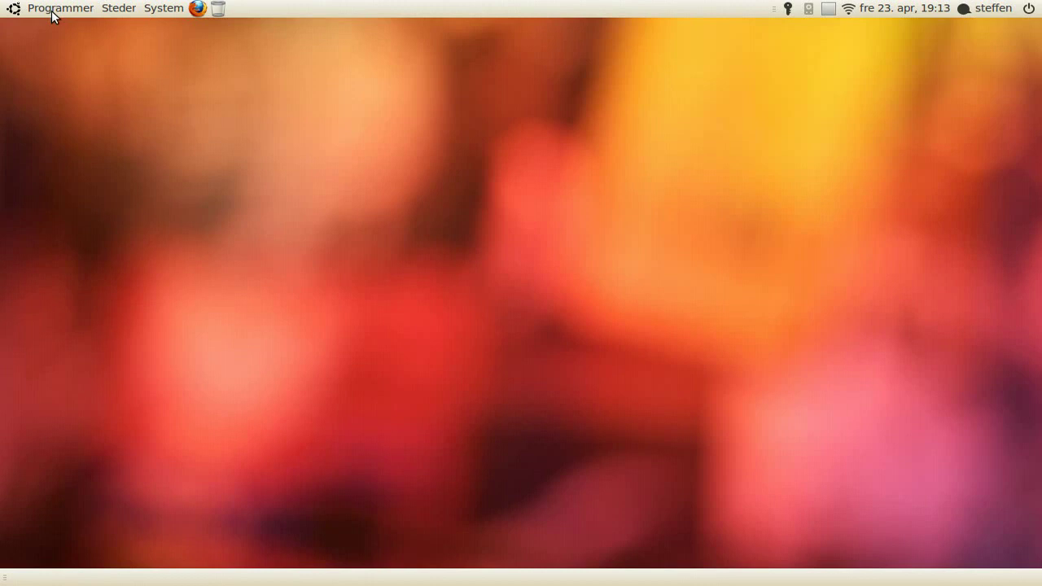
# - Launch Rhythmbox from Lyd og video and scroll its Ubuntu One music store page
pyautogui.click(52, 11)
pyautogui.moveTo(74, 91)
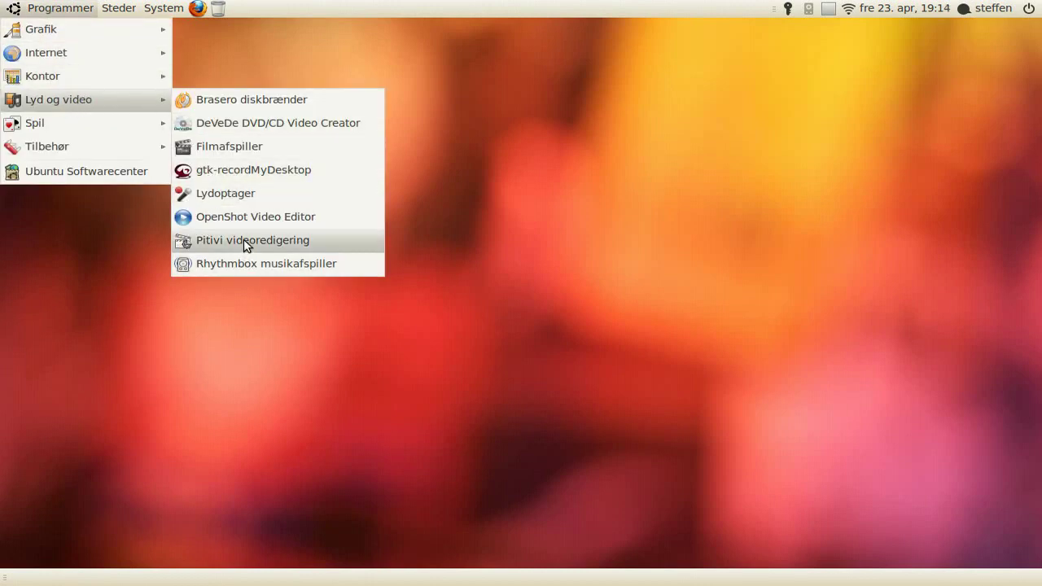
pyautogui.click(245, 263)
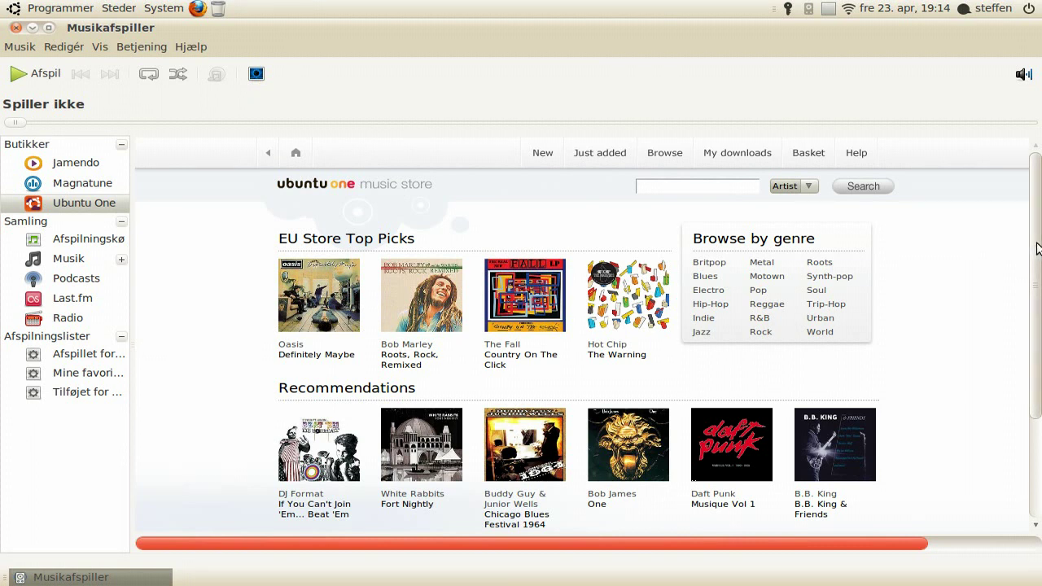
pyautogui.moveTo(1039, 248); pyautogui.dragTo(1037, 216)
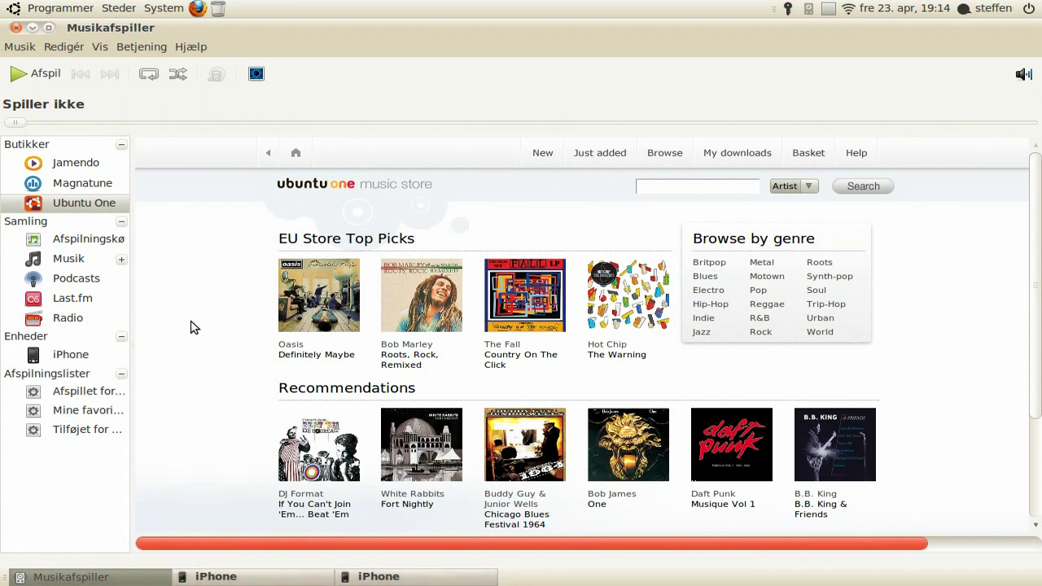
# - Show the iPhone's 0-song library and keep Rhythmbox as the iPhone audio action
pyautogui.click(73, 356)
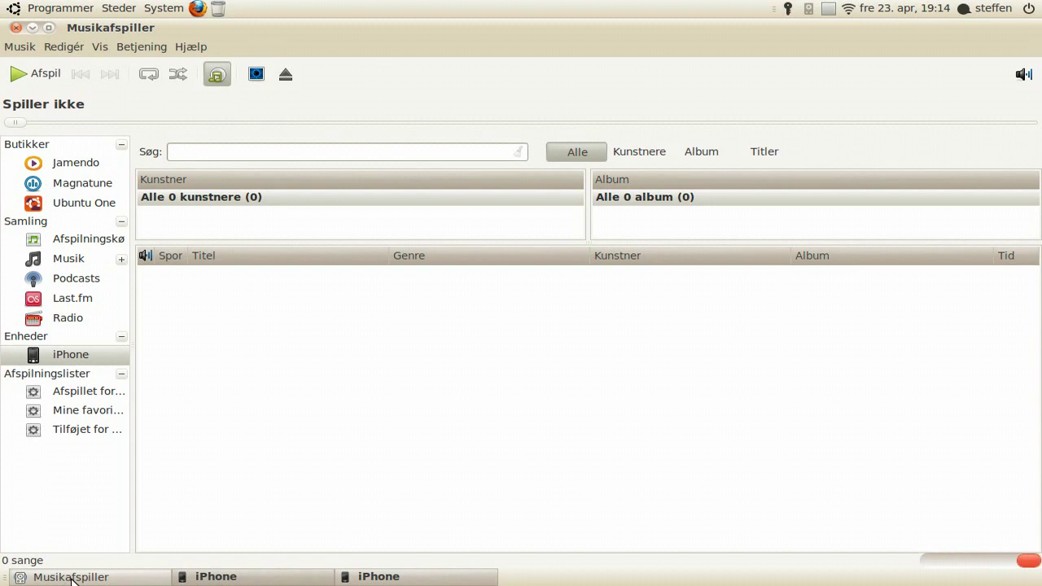
pyautogui.click(180, 576)
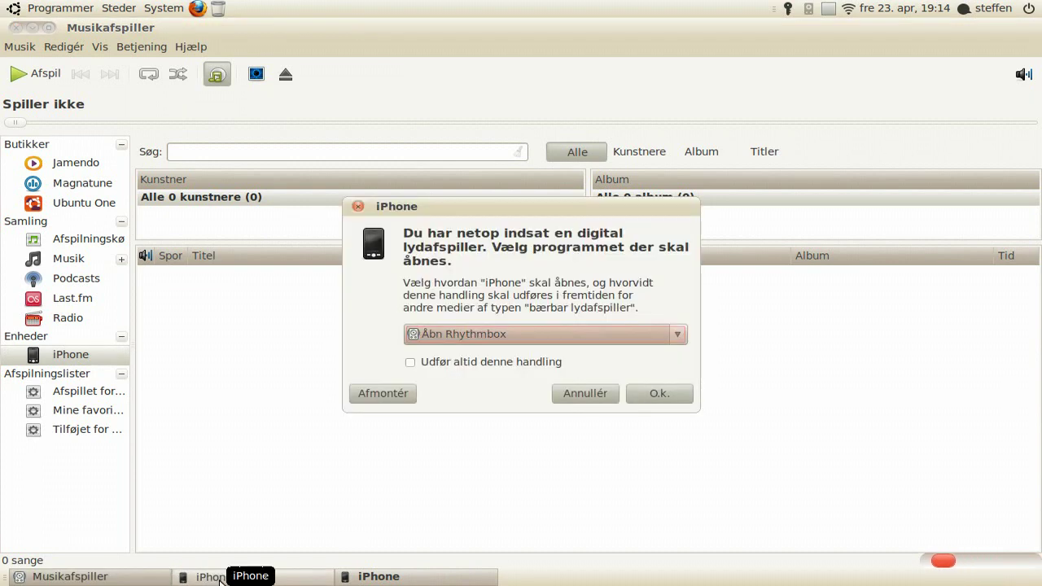
pyautogui.click(543, 336)
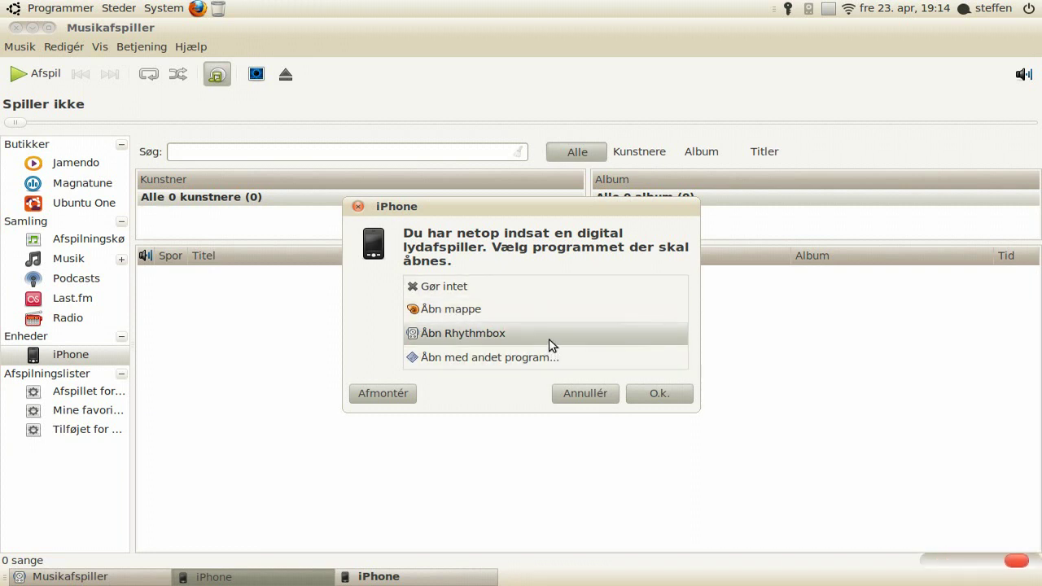
pyautogui.click(577, 394)
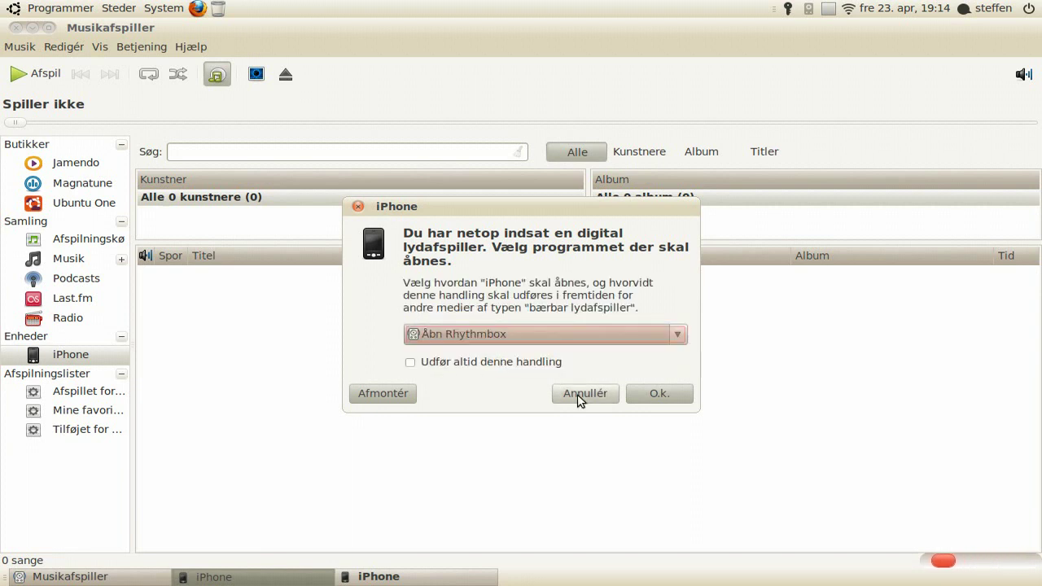
# - Cancel both the iPhone audio player prompt and the iPhone photos prompt
pyautogui.click(575, 397)
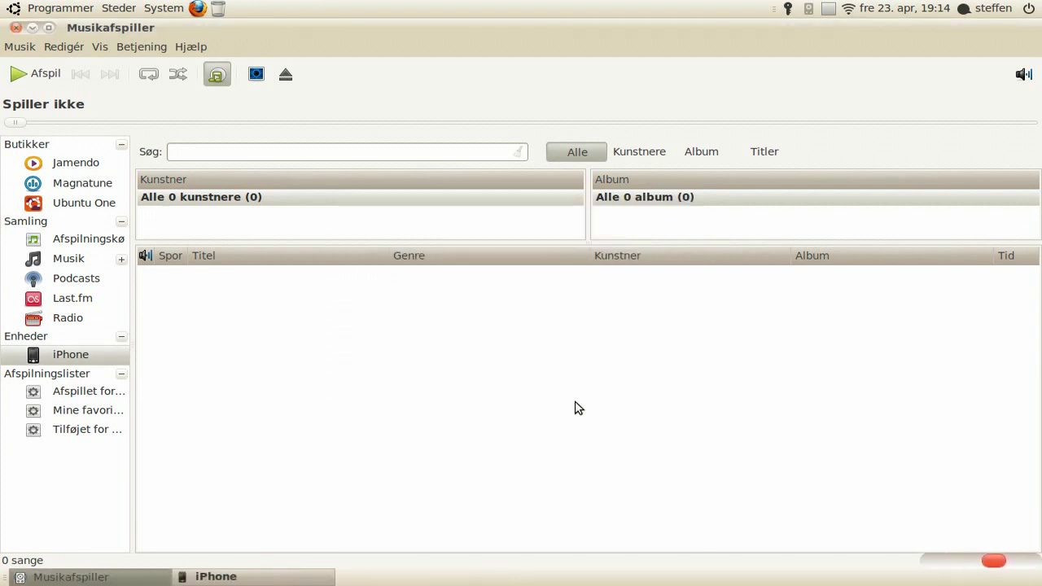
pyautogui.click(223, 579)
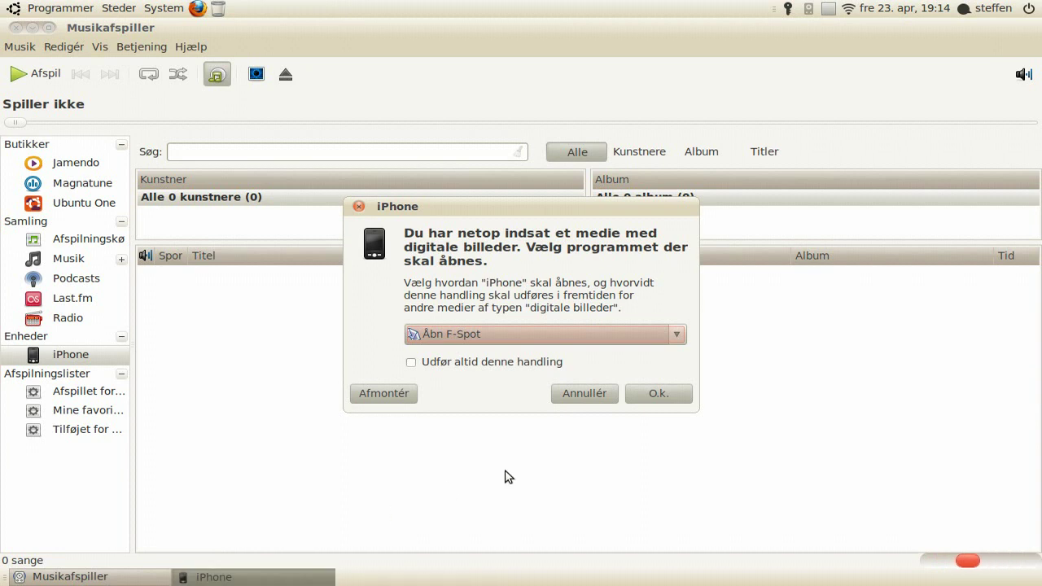
pyautogui.click(575, 397)
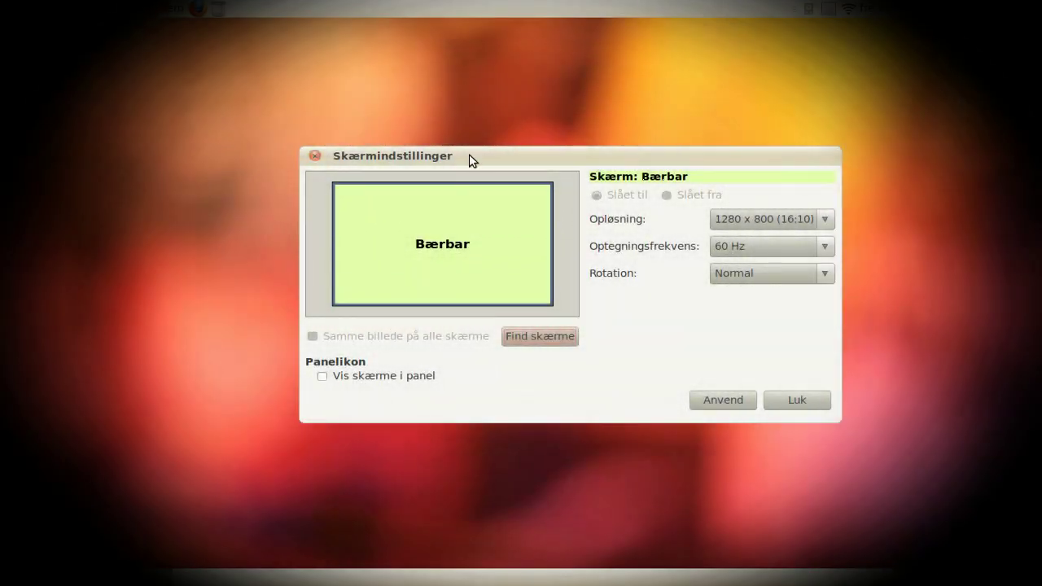
# - Keep the laptop screen at 1280 x 800 (16:10) with Normal rotation, then close Skærmindstillinger
pyautogui.moveTo(467, 155); pyautogui.dragTo(379, 128)
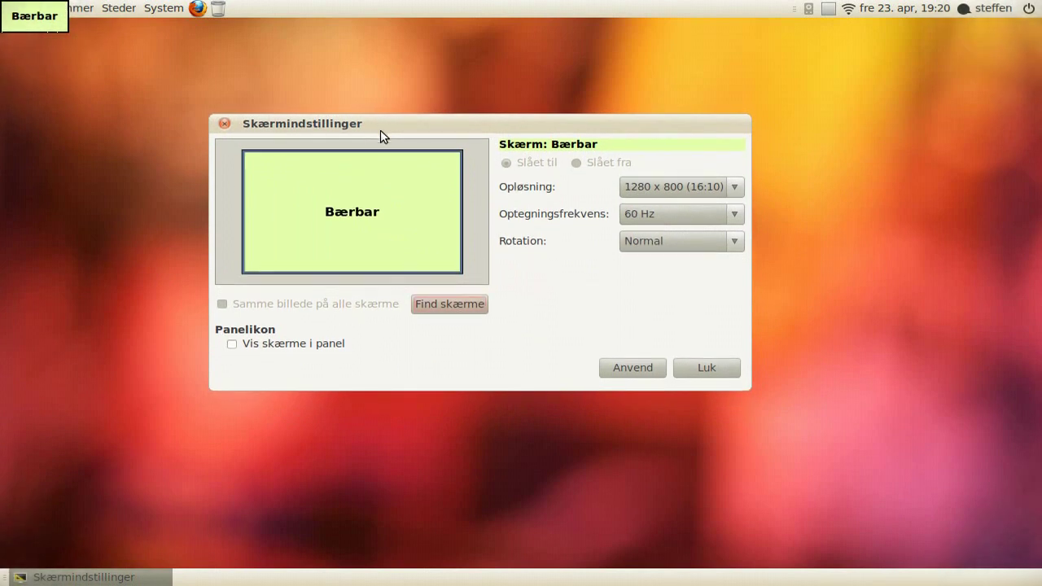
pyautogui.click(644, 189)
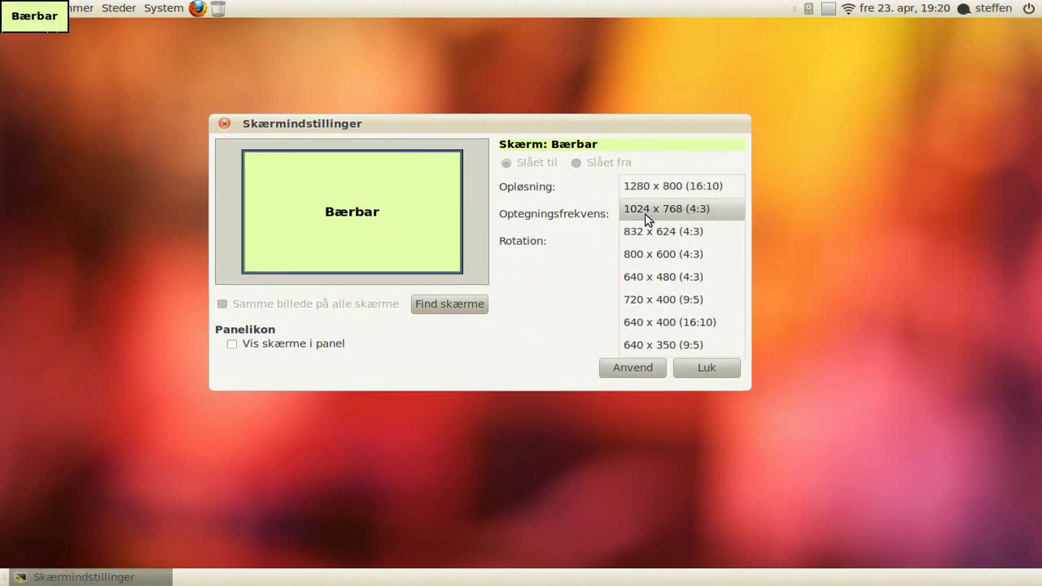
pyautogui.click(648, 193)
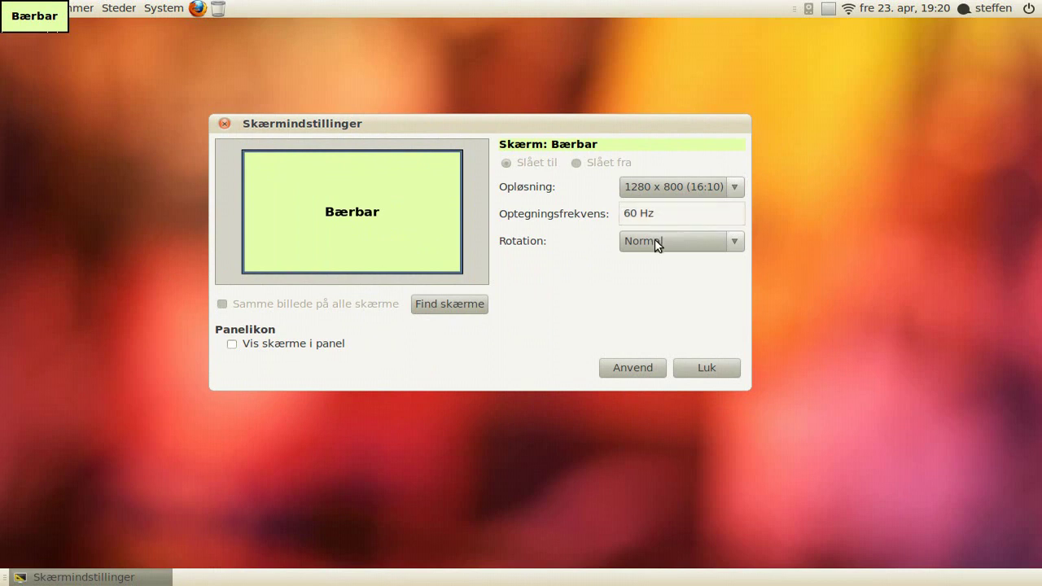
pyautogui.click(657, 242)
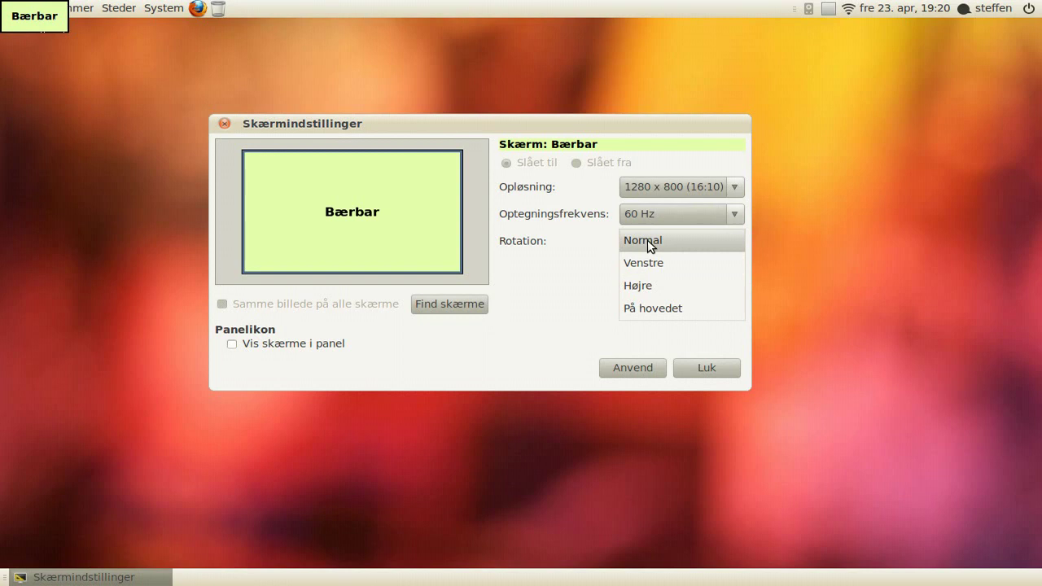
pyautogui.click(647, 240)
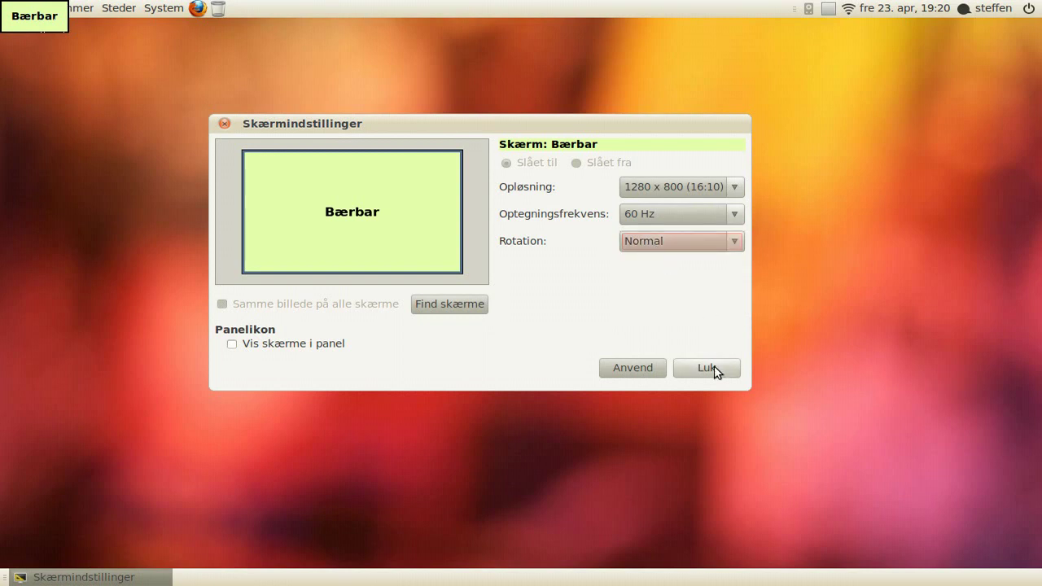
pyautogui.click(714, 367)
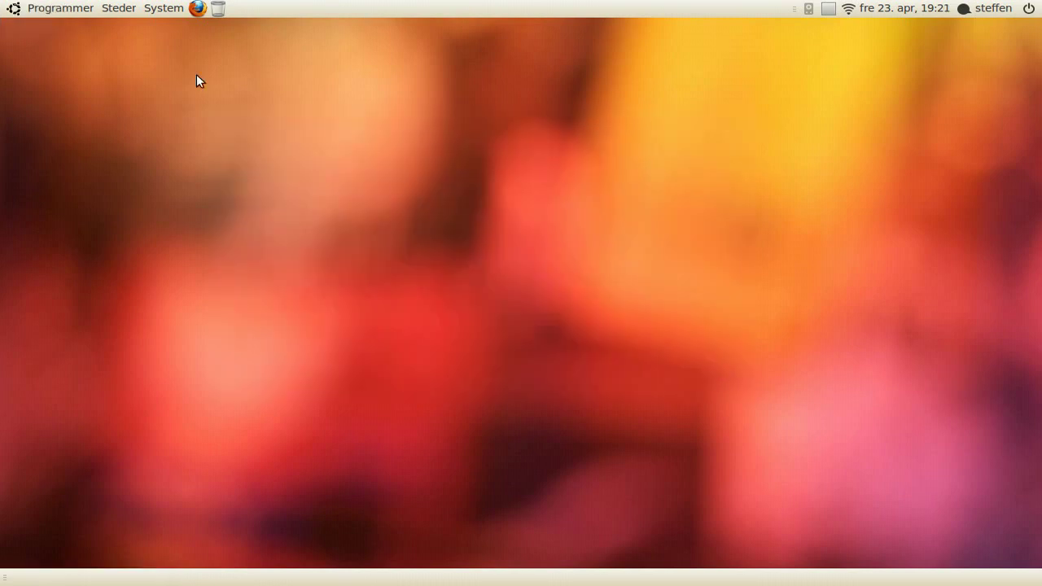
# - Open Pauseskærm from System > Indstillinger and pick the Floating Ubuntu screensaver theme
pyautogui.click(163, 9)
pyautogui.moveTo(181, 30)
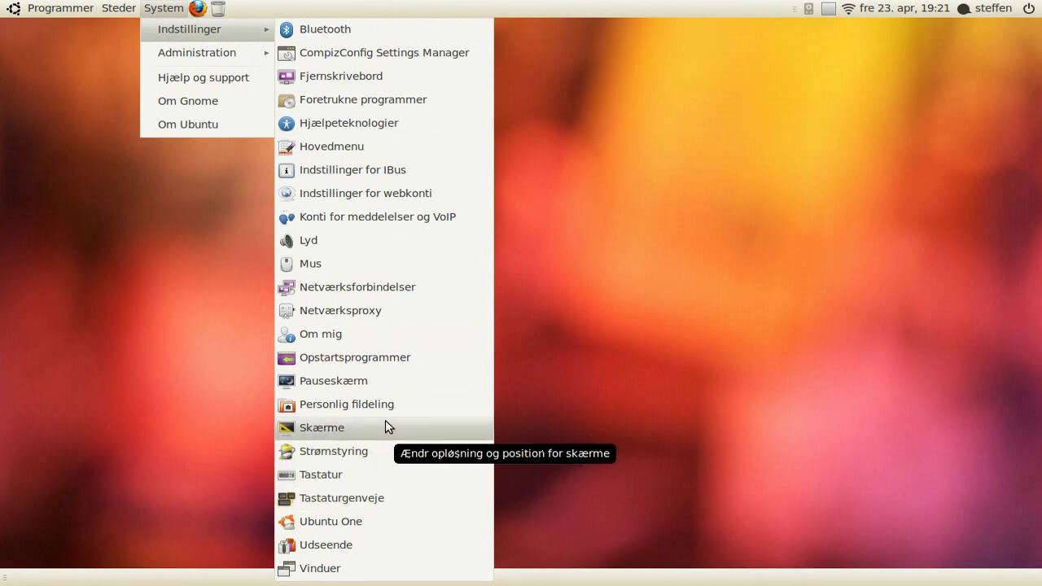
pyautogui.click(379, 383)
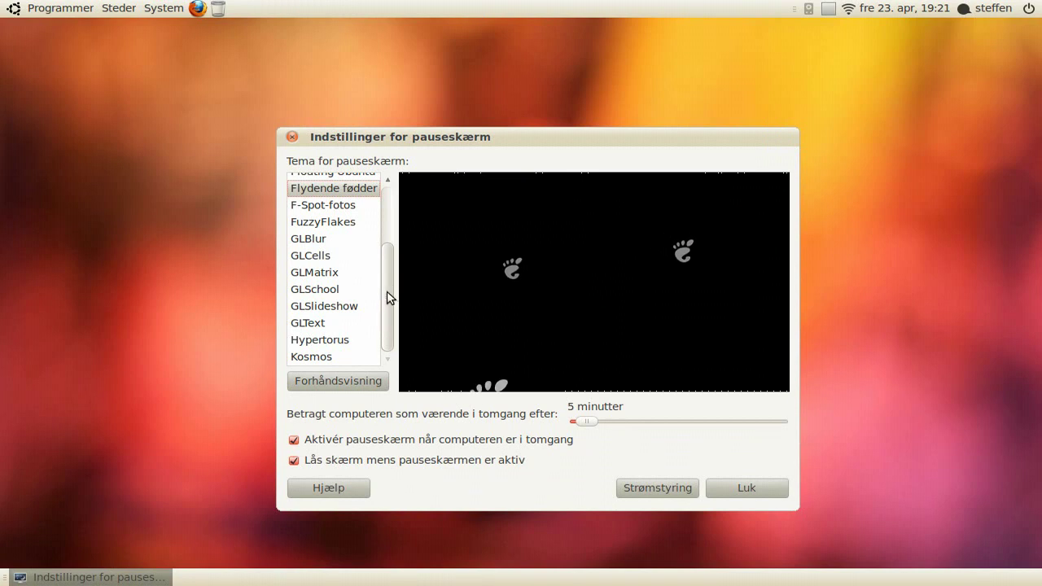
pyautogui.moveTo(388, 295); pyautogui.dragTo(384, 250)
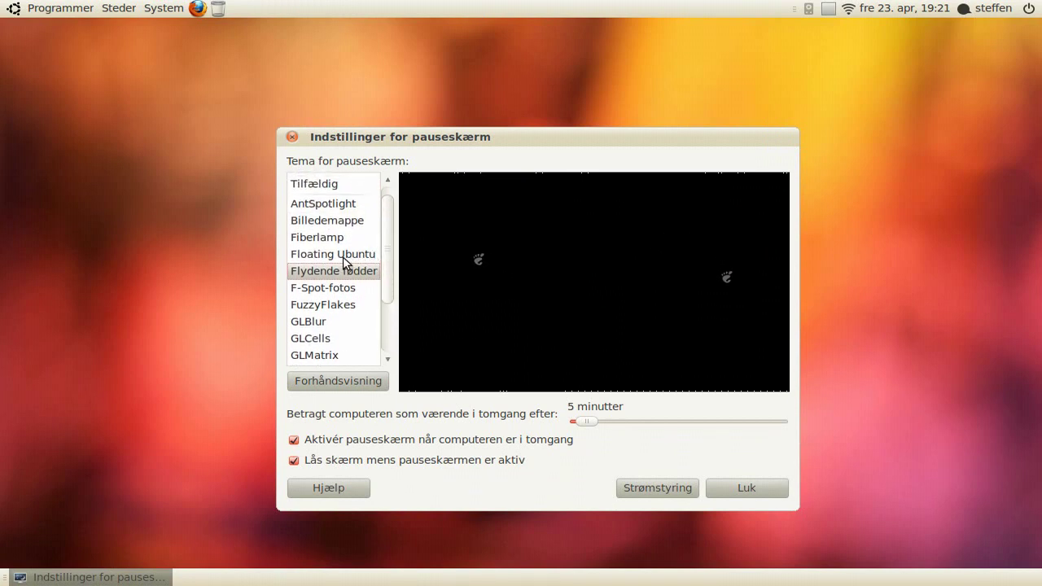
pyautogui.click(352, 257)
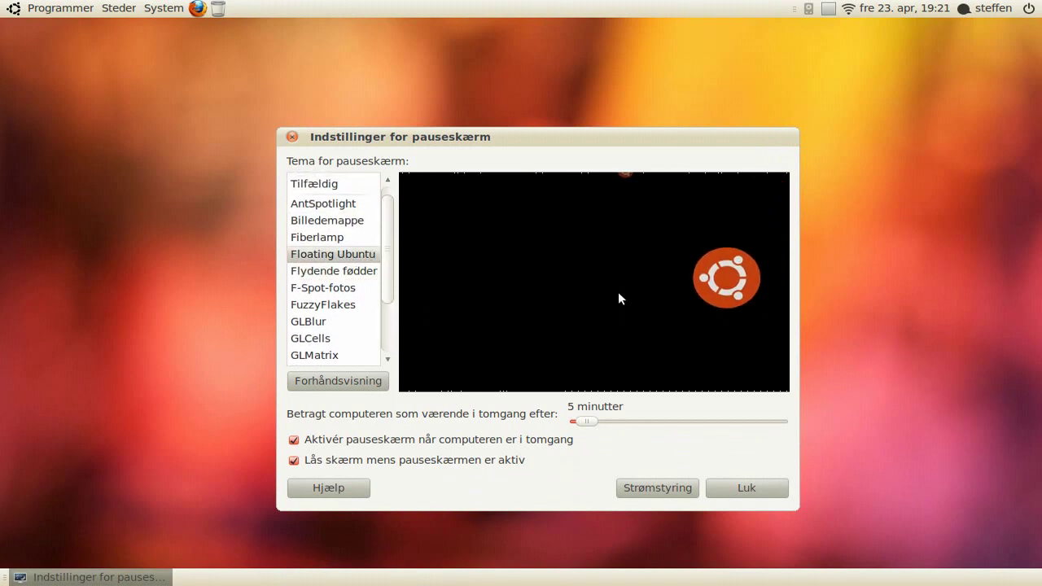